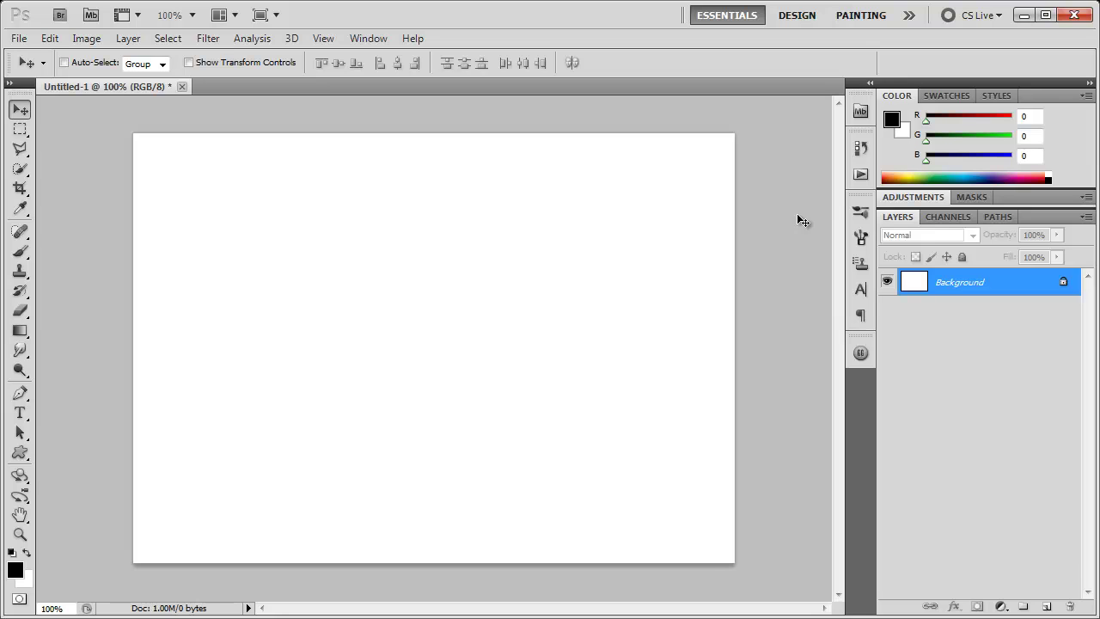
Add a vertical guide at 5% of the canvas width via View > New Guide
{"action": "left_click", "coordinate": [319, 37]}
{"action": "left_click", "coordinate": [400, 410]}
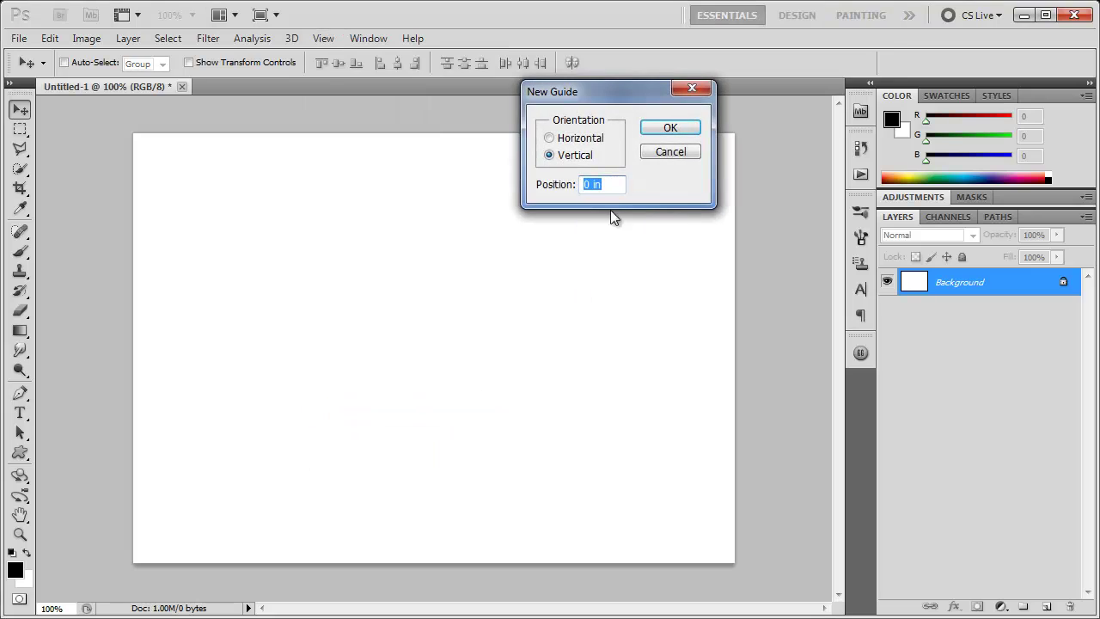
{"action": "type", "text": "5%"}
{"action": "key", "text": "Return"}
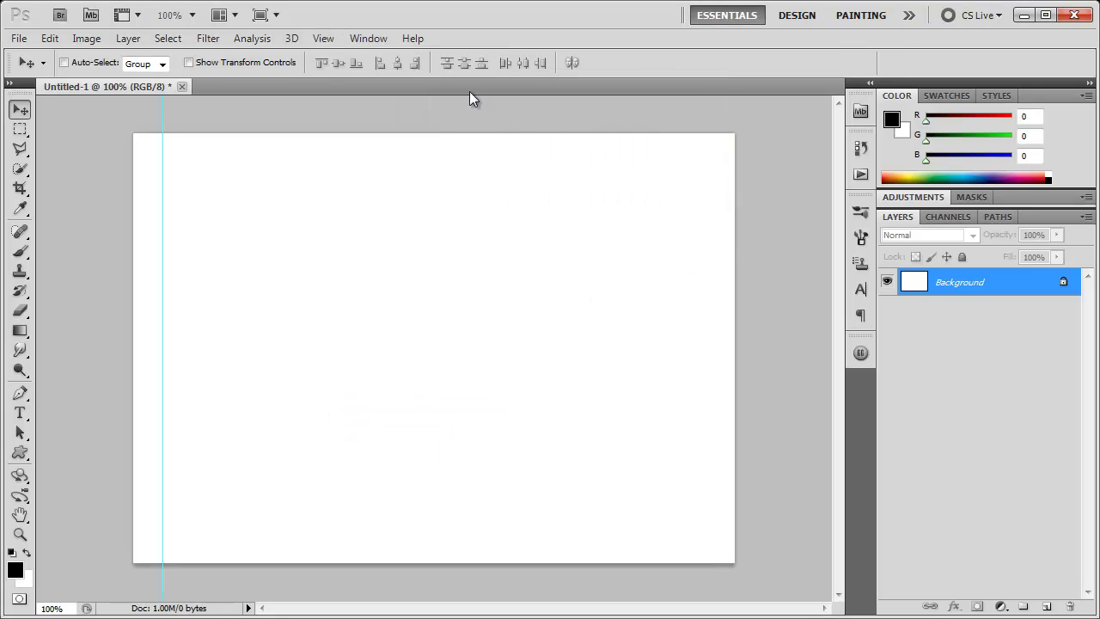
Add a second vertical guide at 95% of the canvas width
{"action": "left_click", "coordinate": [327, 38]}
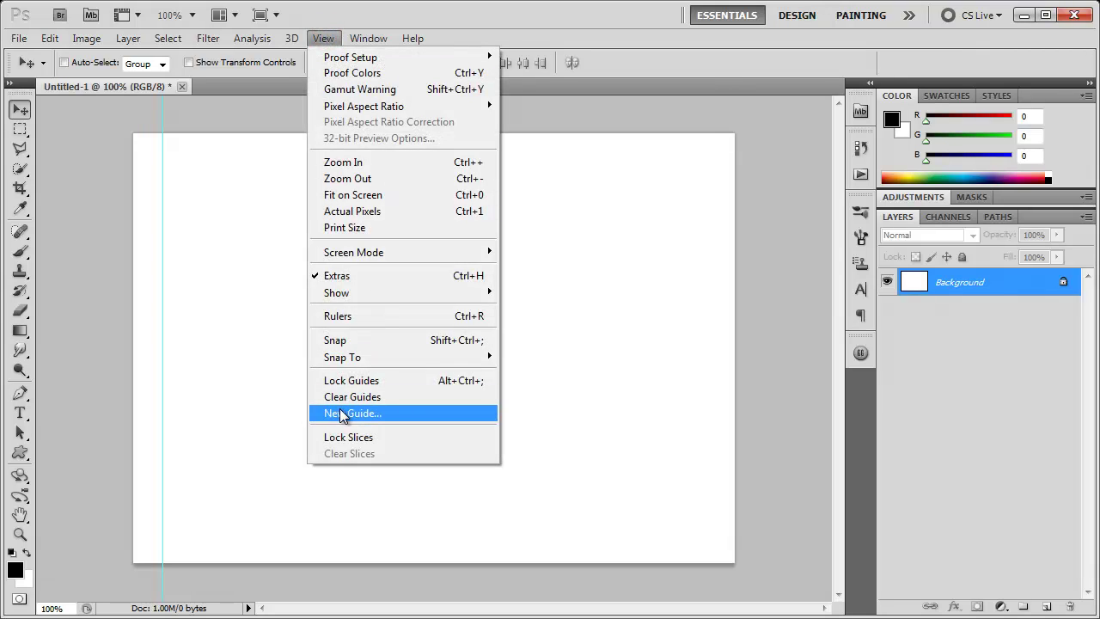
{"action": "left_click", "coordinate": [339, 412]}
{"action": "type", "text": "98"}
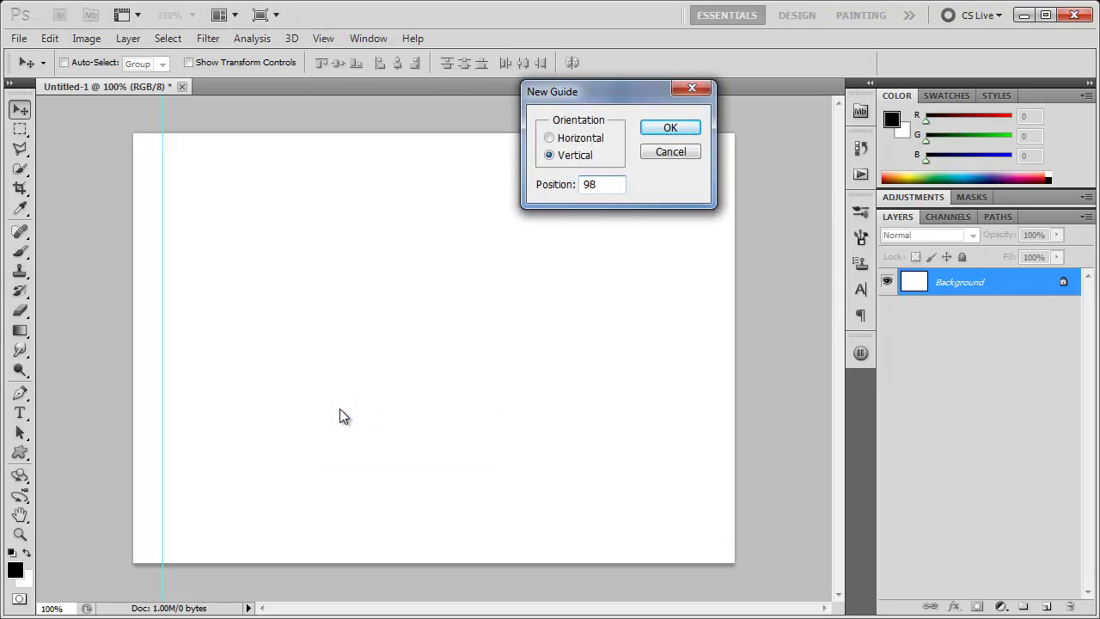
{"action": "key", "text": "BackSpace"}
{"action": "type", "text": "5%"}
{"action": "key", "text": "Return"}
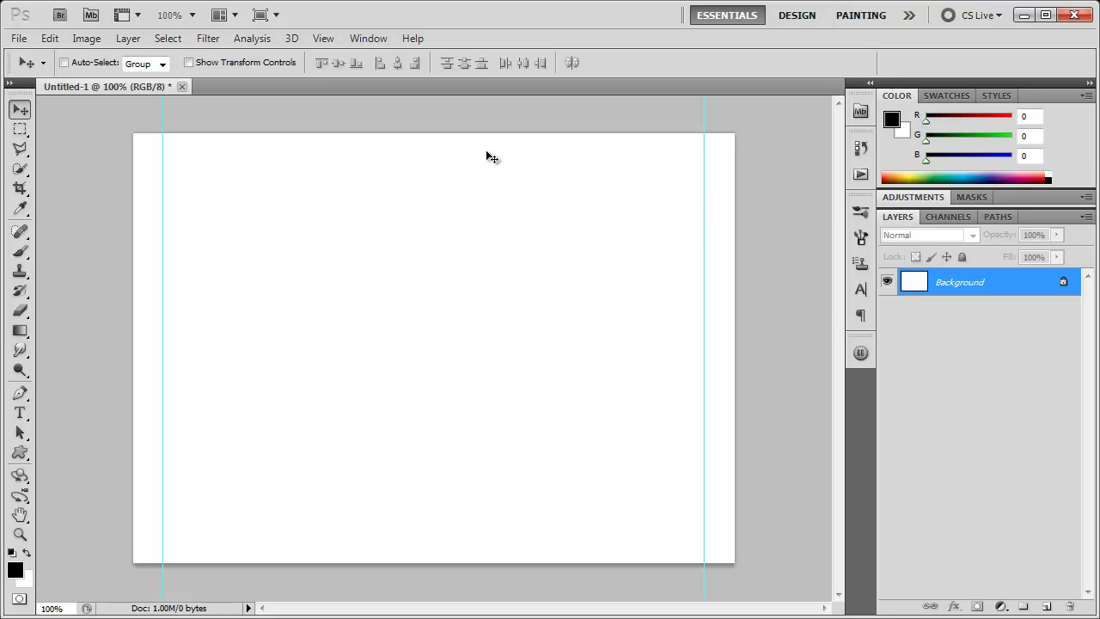
{"action": "left_click", "coordinate": [318, 39]}
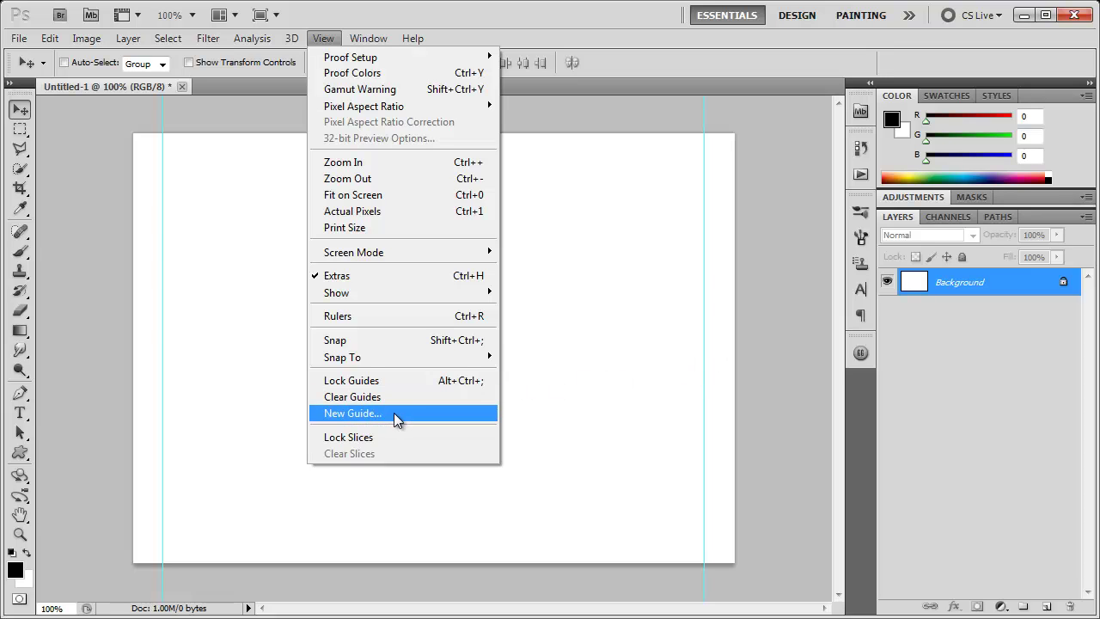
{"action": "left_click", "coordinate": [711, 523]}
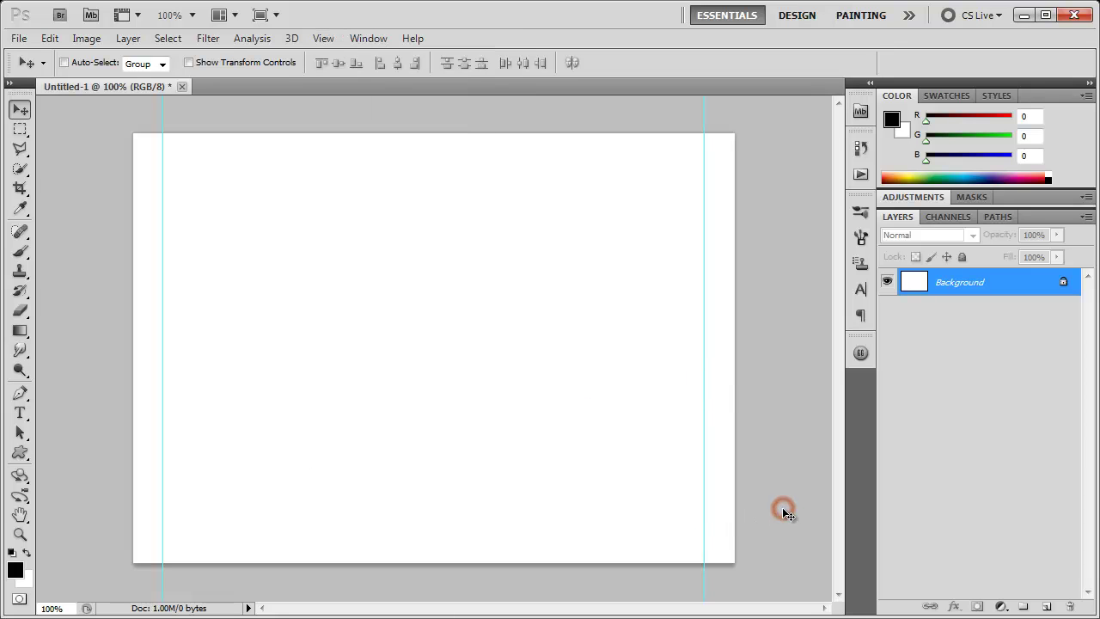
{"action": "key", "text": "alt+Tab"}
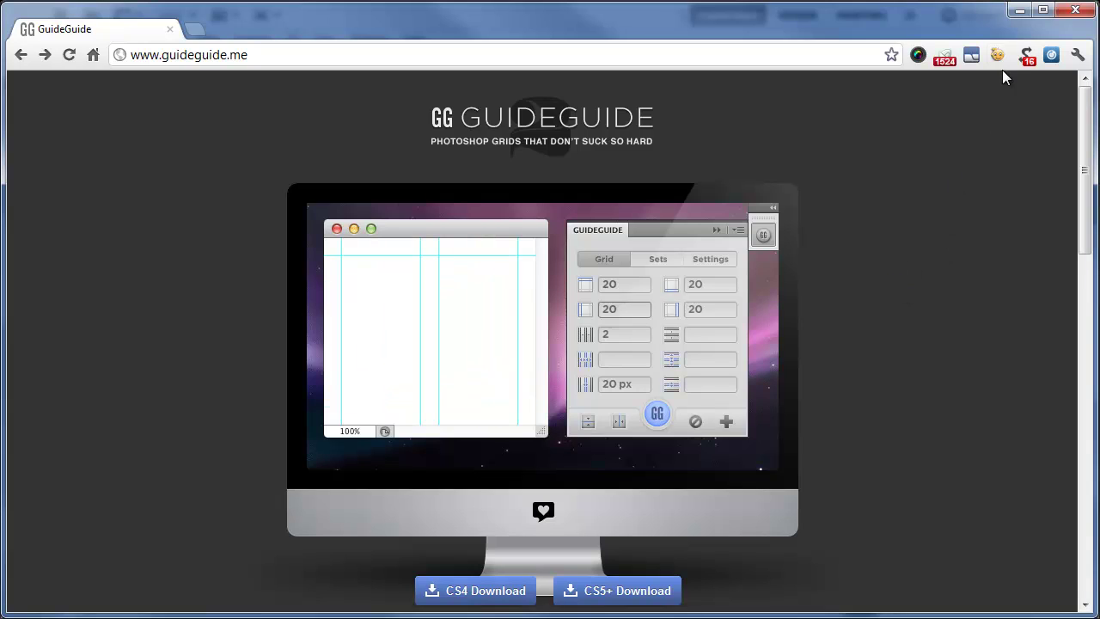
{"action": "left_click", "coordinate": [1017, 10]}
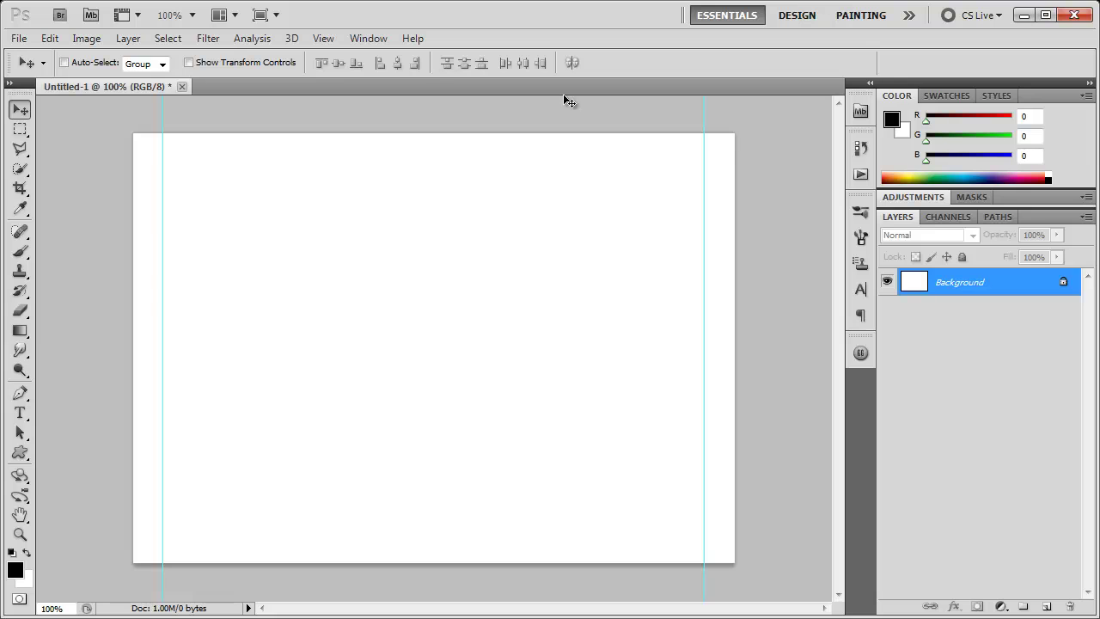
Open the GuideGuide panel from Window > Extensions
{"action": "left_click", "coordinate": [366, 40]}
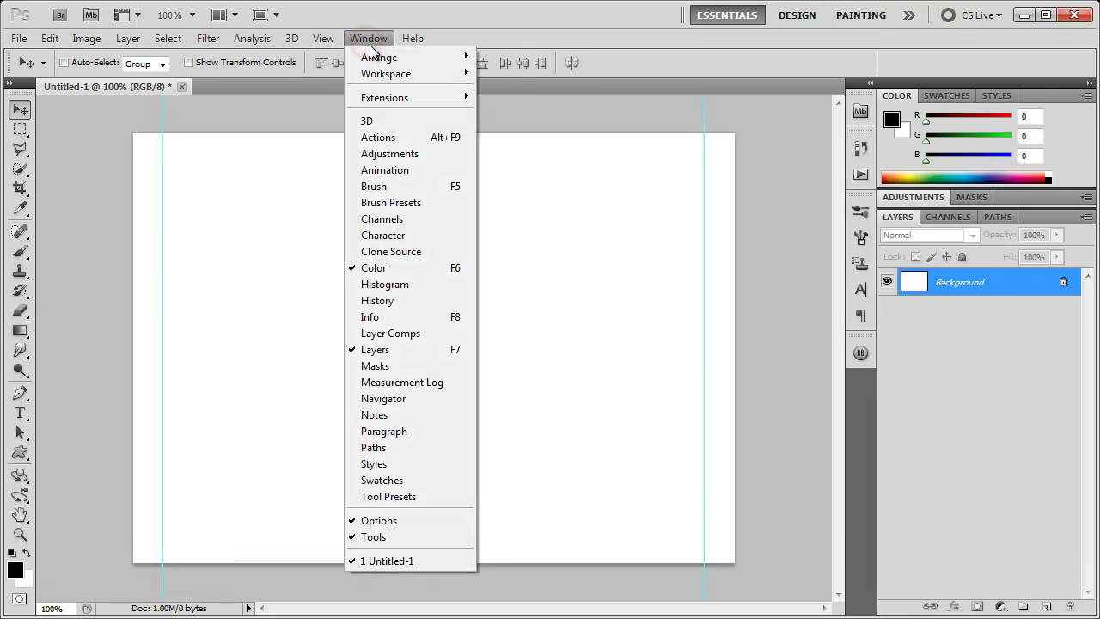
{"action": "mouse_move", "coordinate": [381, 97]}
{"action": "left_click", "coordinate": [294, 131]}
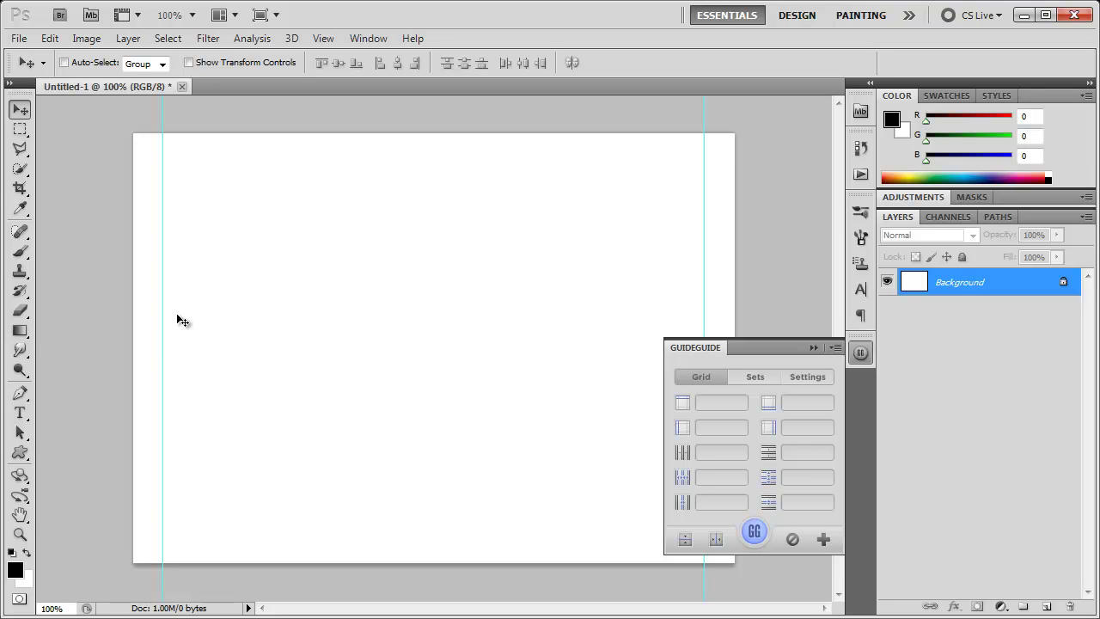
Remove the old vertical guides and enter 3 columns and 2 rows in GuideGuide
{"action": "left_click_drag", "start_coordinate": [164, 320], "coordinate": [860, 334]}
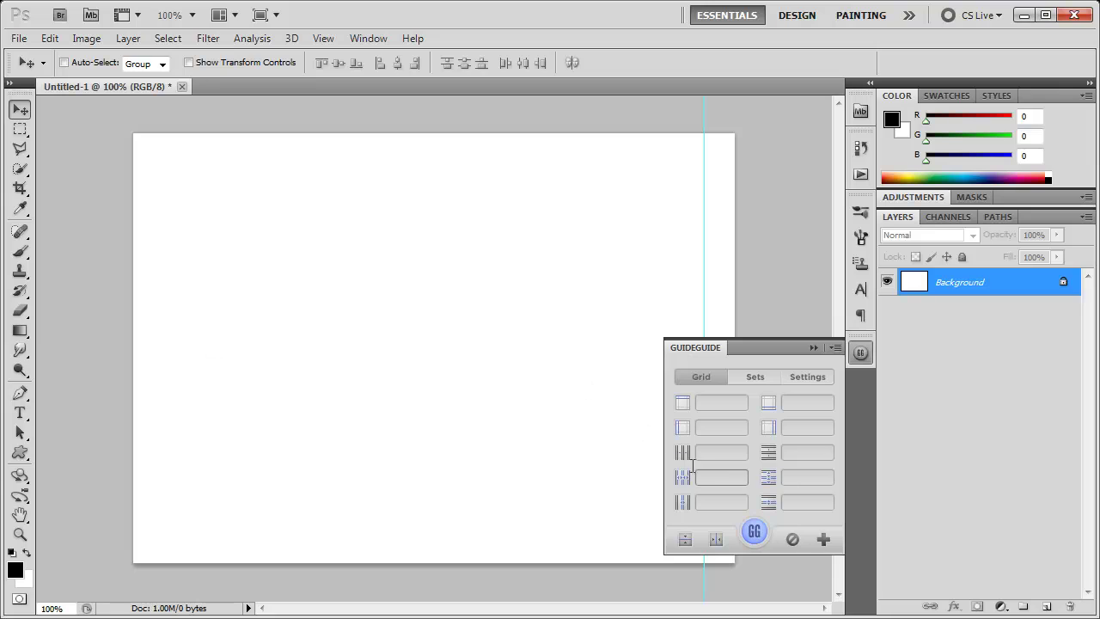
{"action": "left_click", "coordinate": [792, 541]}
{"action": "left_click", "coordinate": [718, 456]}
{"action": "type", "text": "3"}
{"action": "key", "text": "Tab"}
{"action": "type", "text": "2"}
Set 5% column and row gutters and generate the grid guides
{"action": "left_click", "coordinate": [732, 504]}
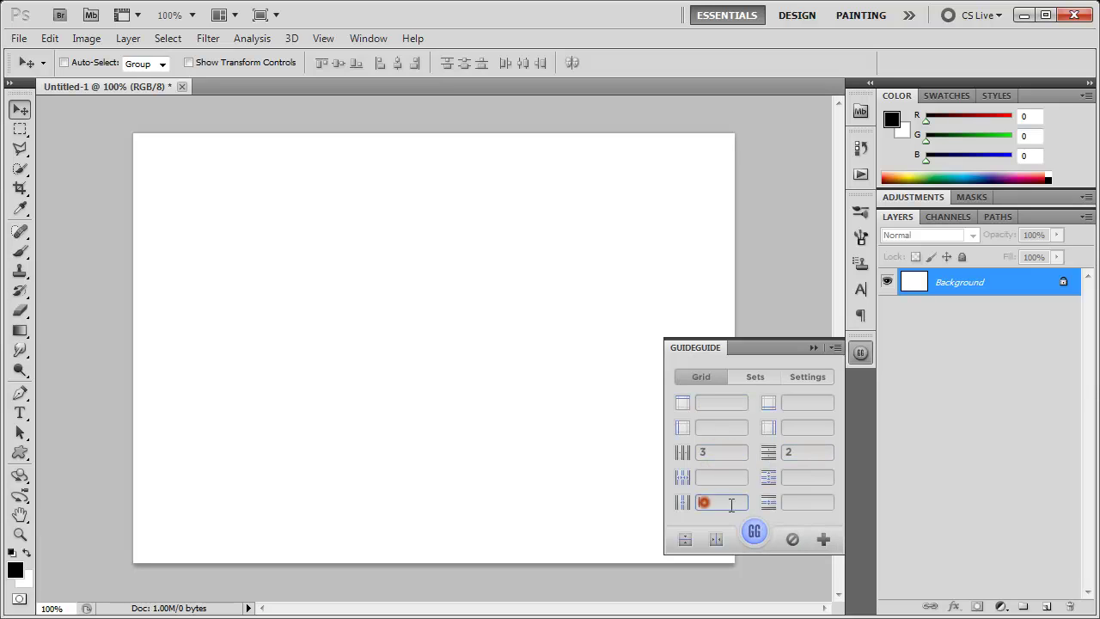
{"action": "type", "text": "5%"}
{"action": "left_click", "coordinate": [808, 502]}
{"action": "type", "text": "5%"}
{"action": "left_click", "coordinate": [754, 535]}
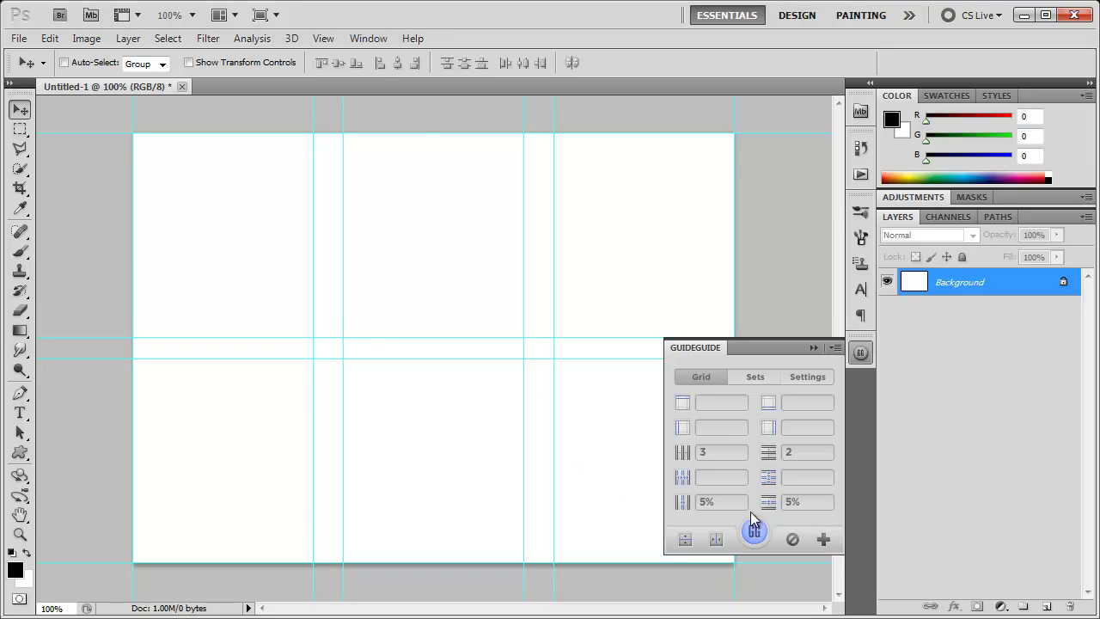
Save the current 3-column, 2-row grid as a new GuideGuide set called 3ColumnRodeo
{"action": "left_click", "coordinate": [823, 541]}
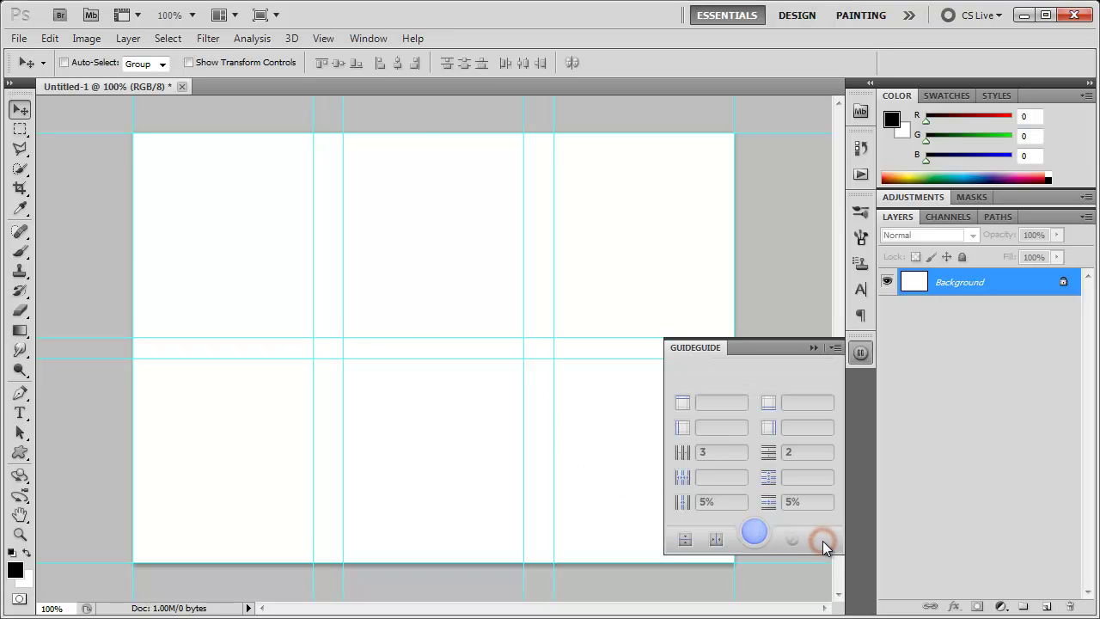
{"action": "type", "text": "3"}
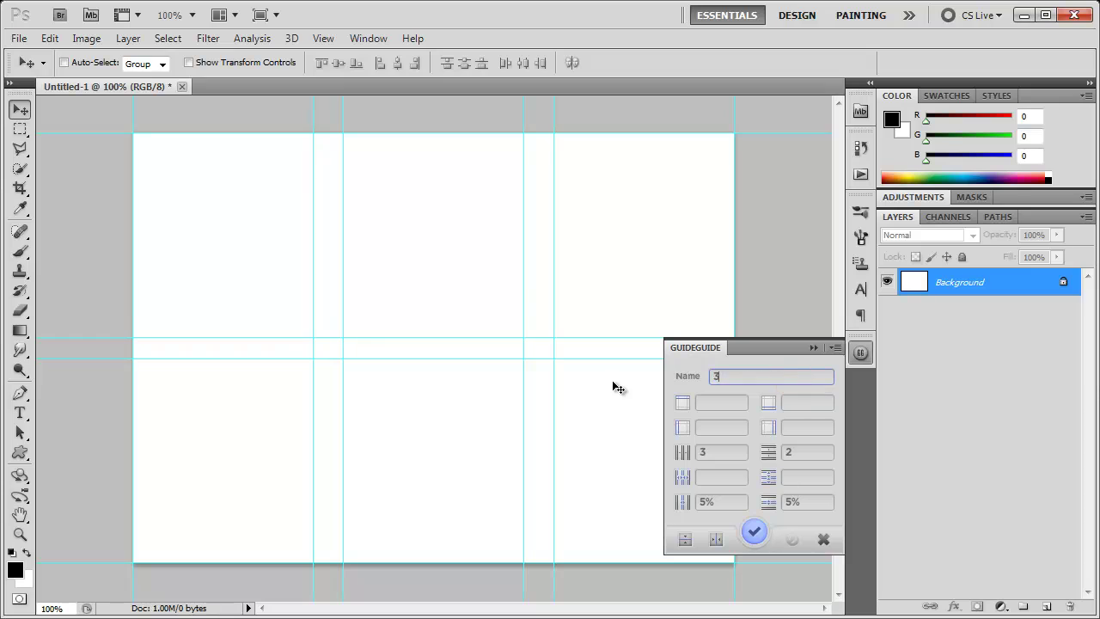
{"action": "type", "text": "ColumnRo"}
{"action": "type", "text": "ded"}
{"action": "left_click", "coordinate": [753, 536]}
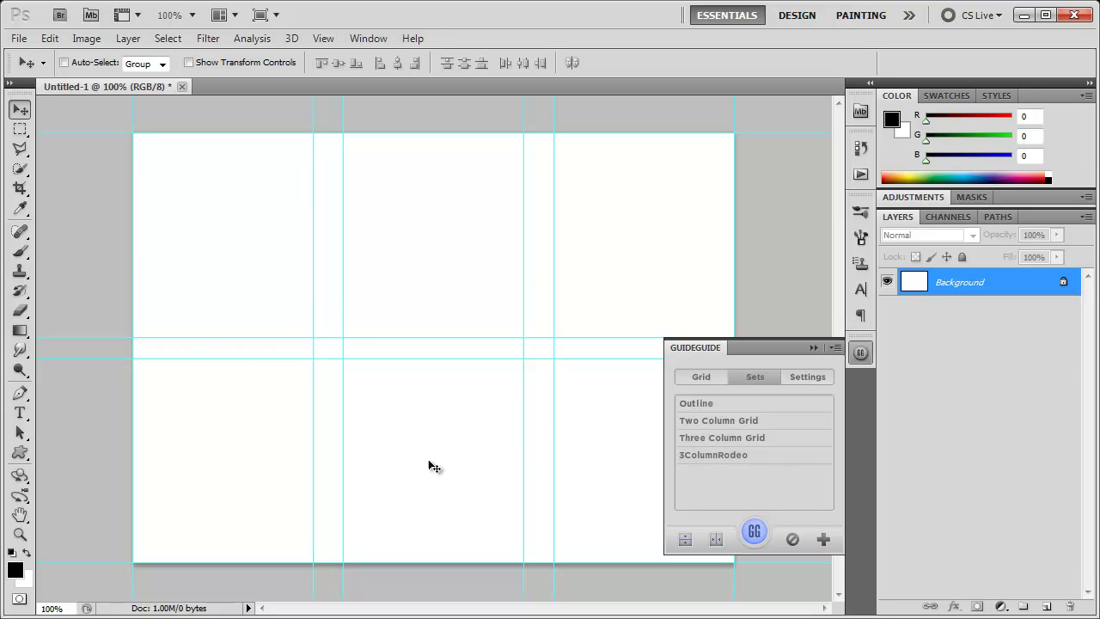
{"action": "left_click", "coordinate": [789, 537]}
{"action": "left_click", "coordinate": [714, 439]}
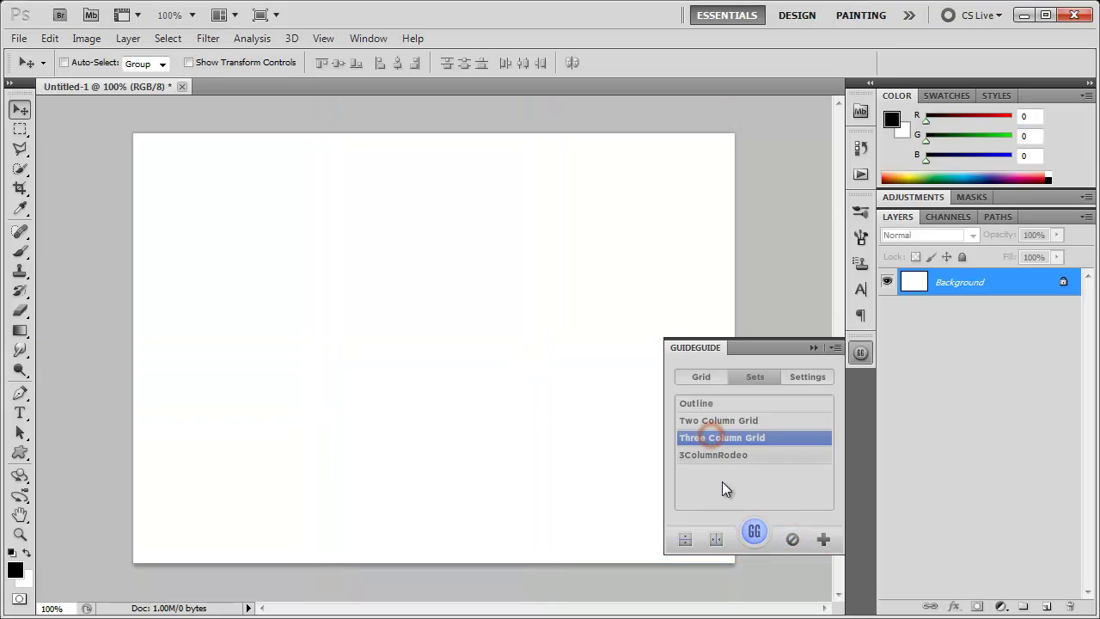
{"action": "left_click", "coordinate": [756, 533]}
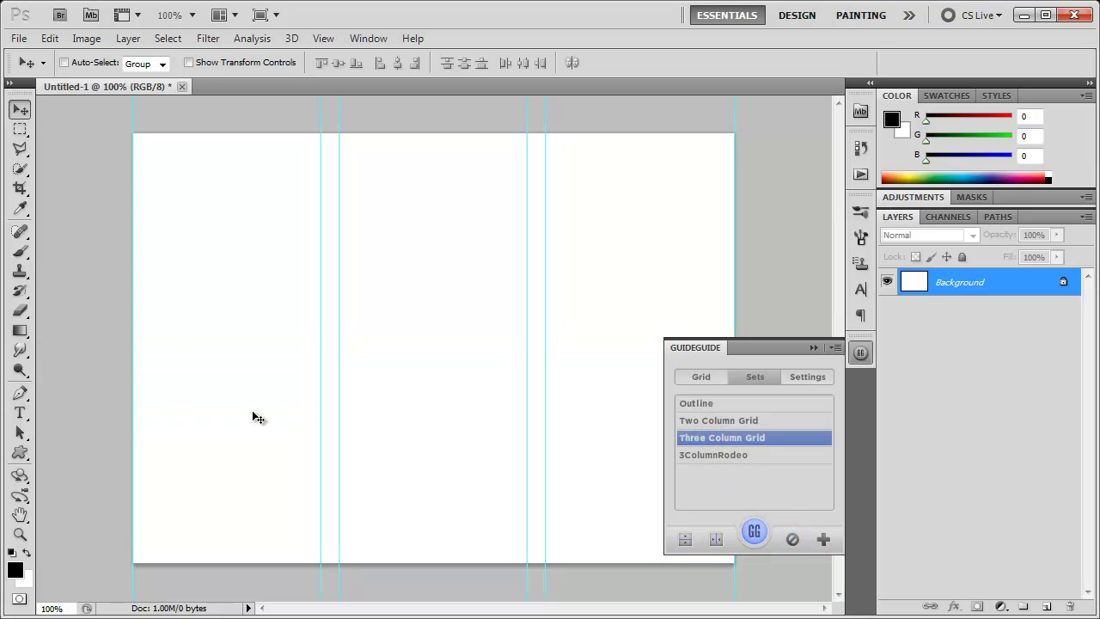
{"action": "left_click", "coordinate": [793, 539]}
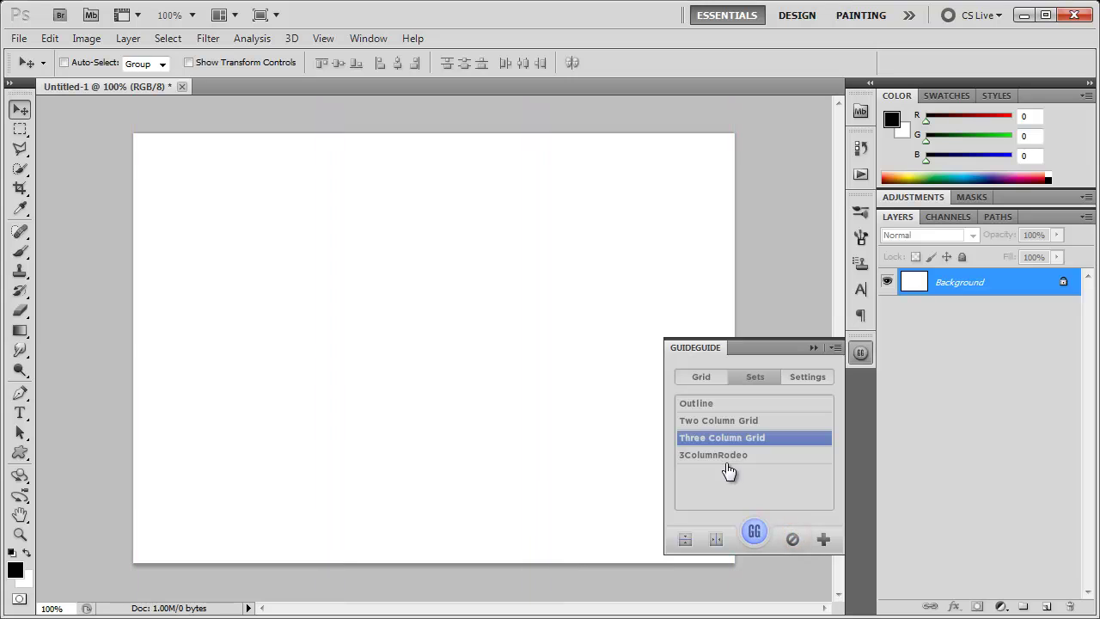
{"action": "left_click", "coordinate": [726, 456]}
{"action": "left_click", "coordinate": [755, 531]}
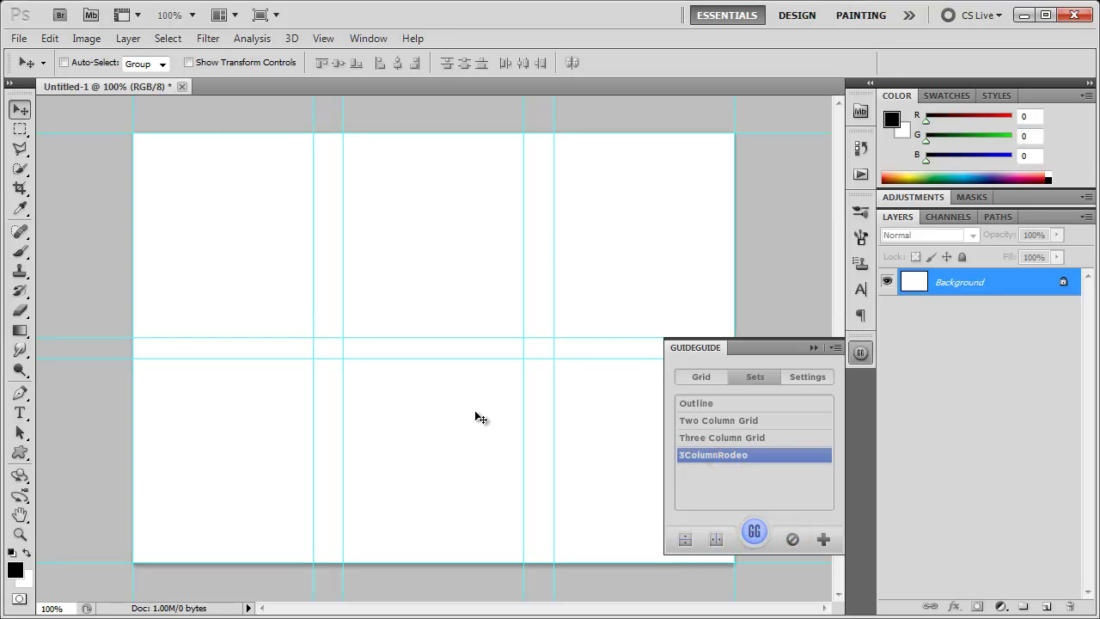
{"action": "double_click", "coordinate": [731, 465]}
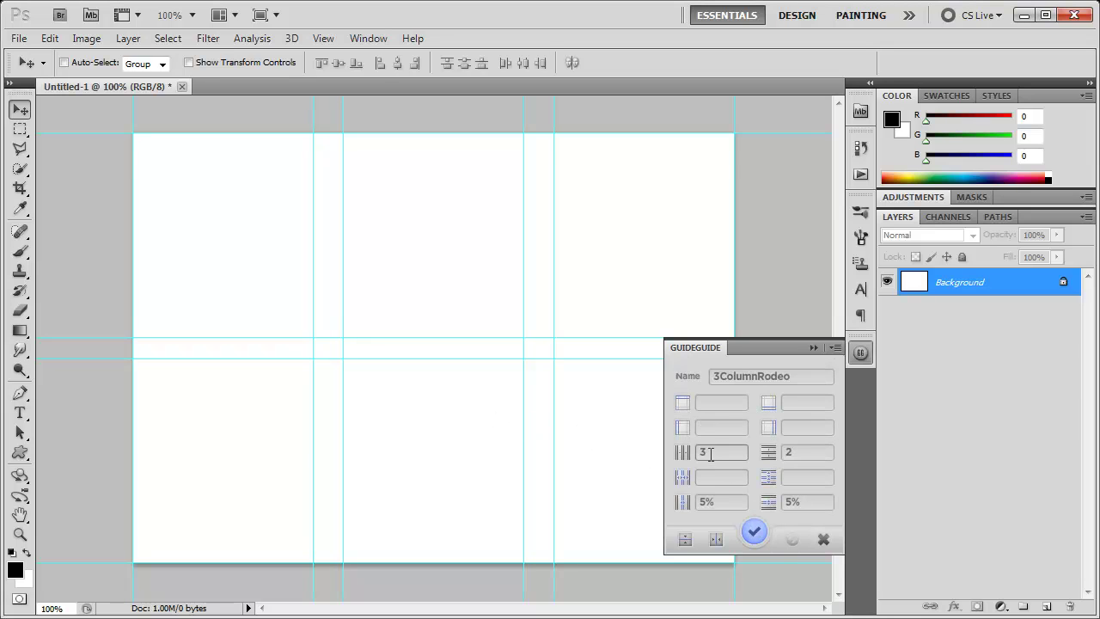
{"action": "left_click", "coordinate": [753, 533]}
{"action": "left_click", "coordinate": [720, 456]}
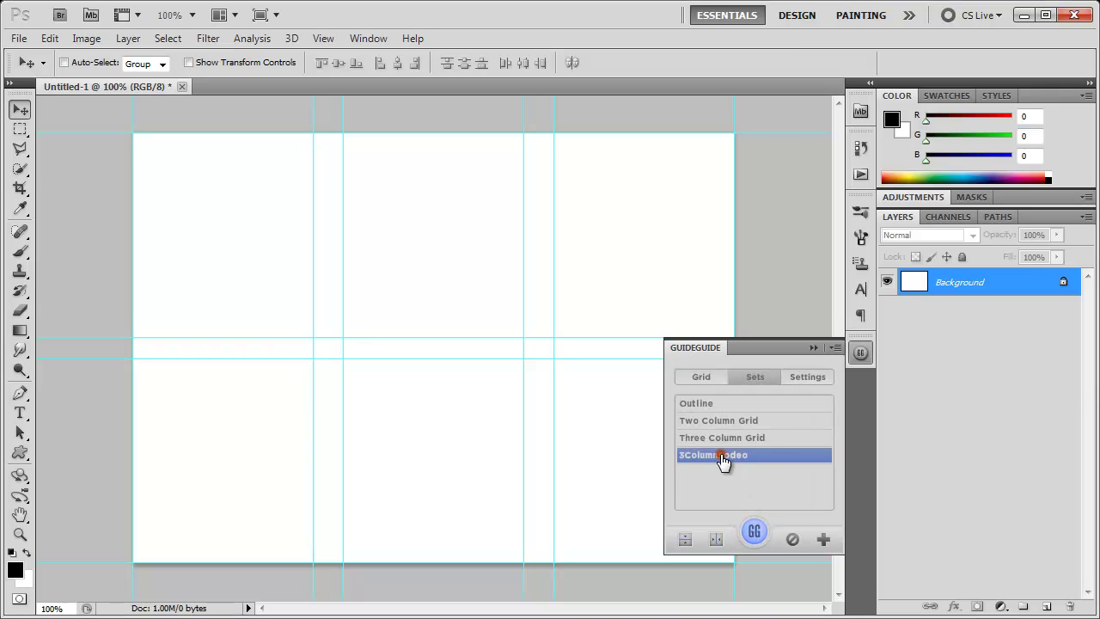
Check GuideGuide's Settings tab, return to Grid, and clear all guides from the canvas
{"action": "left_click", "coordinate": [804, 379]}
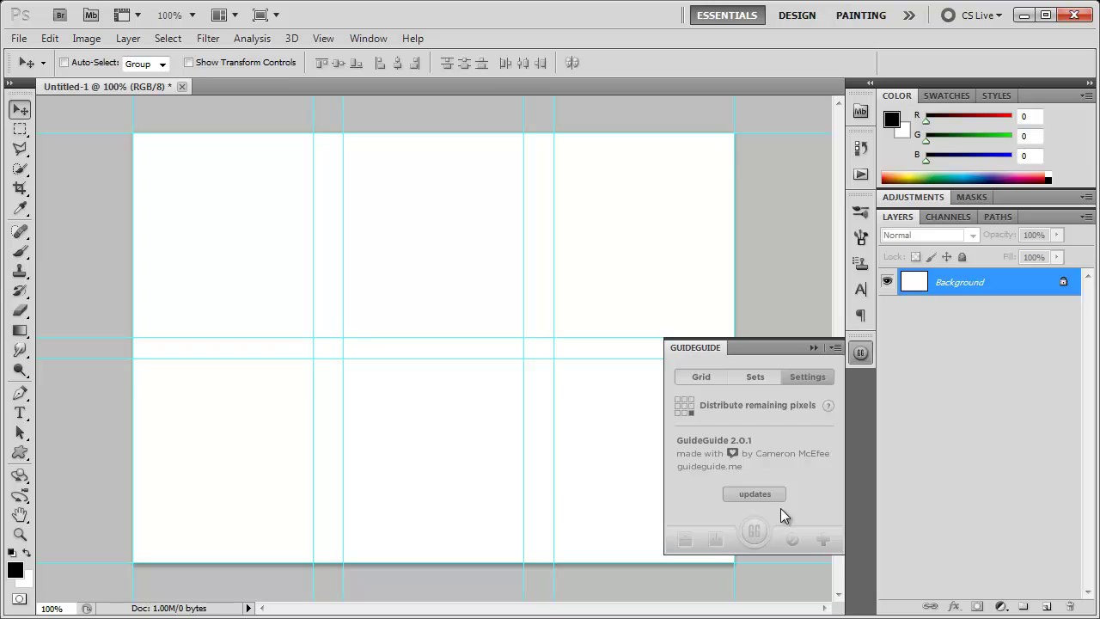
{"action": "left_click", "coordinate": [708, 383]}
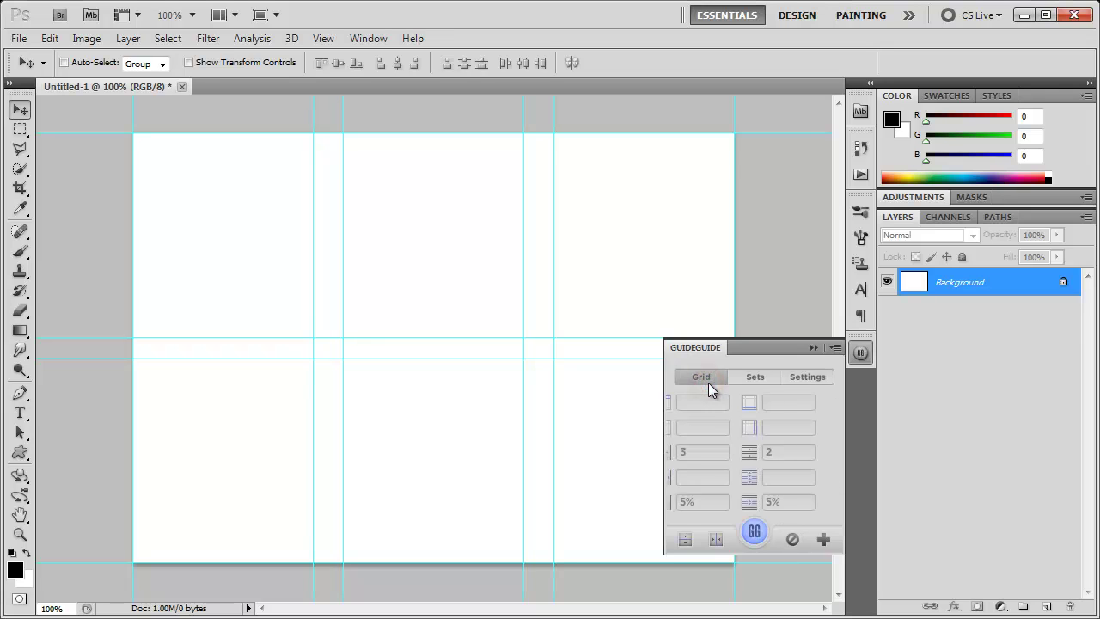
{"action": "left_click", "coordinate": [793, 540]}
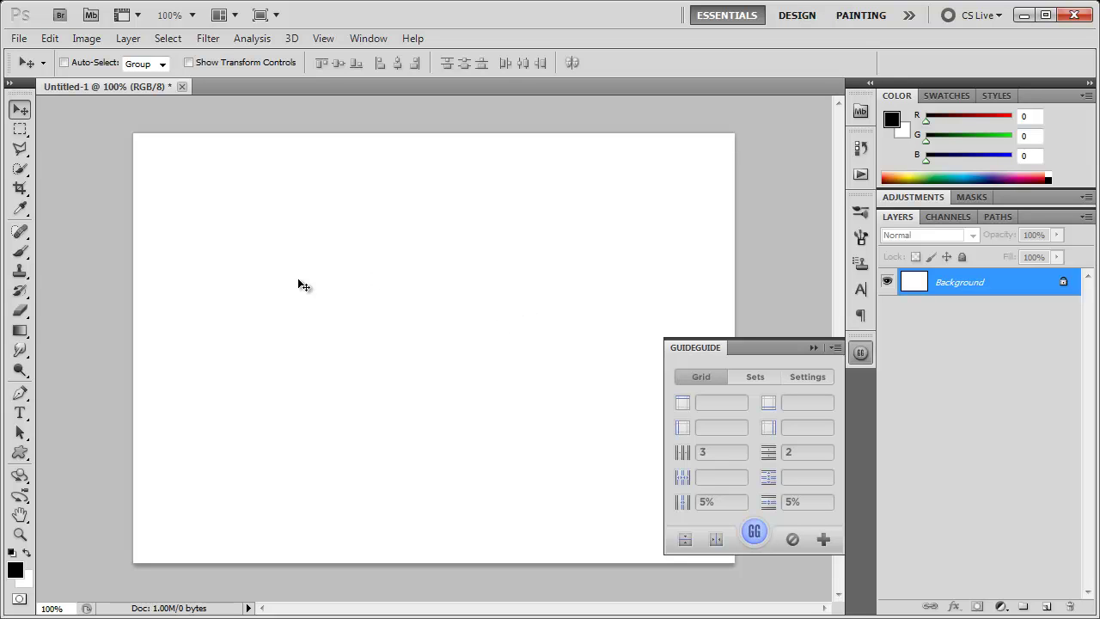
Add horizontal and vertical midpoint guides through the canvas centre
{"action": "key", "text": "ctrl+r"}
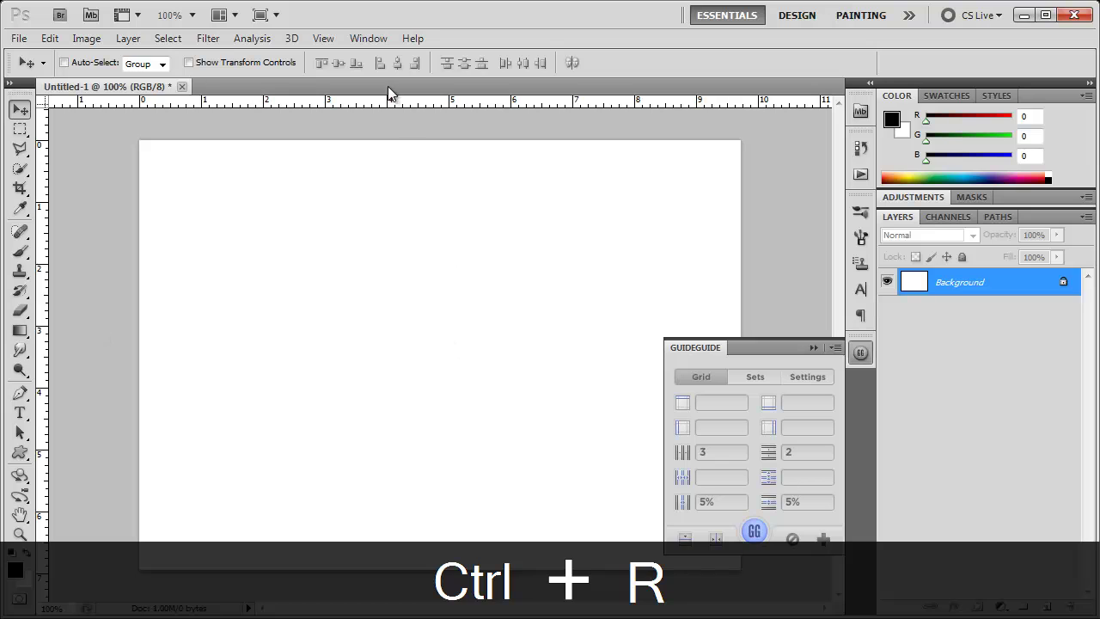
{"action": "key", "text": "ctrl+r"}
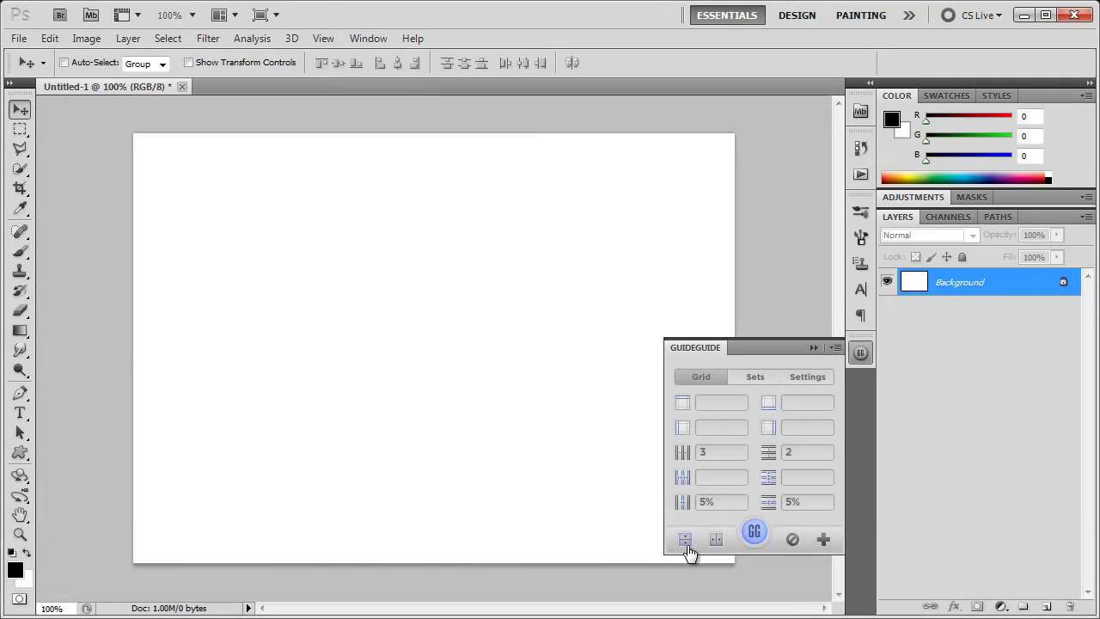
{"action": "left_click", "coordinate": [685, 543]}
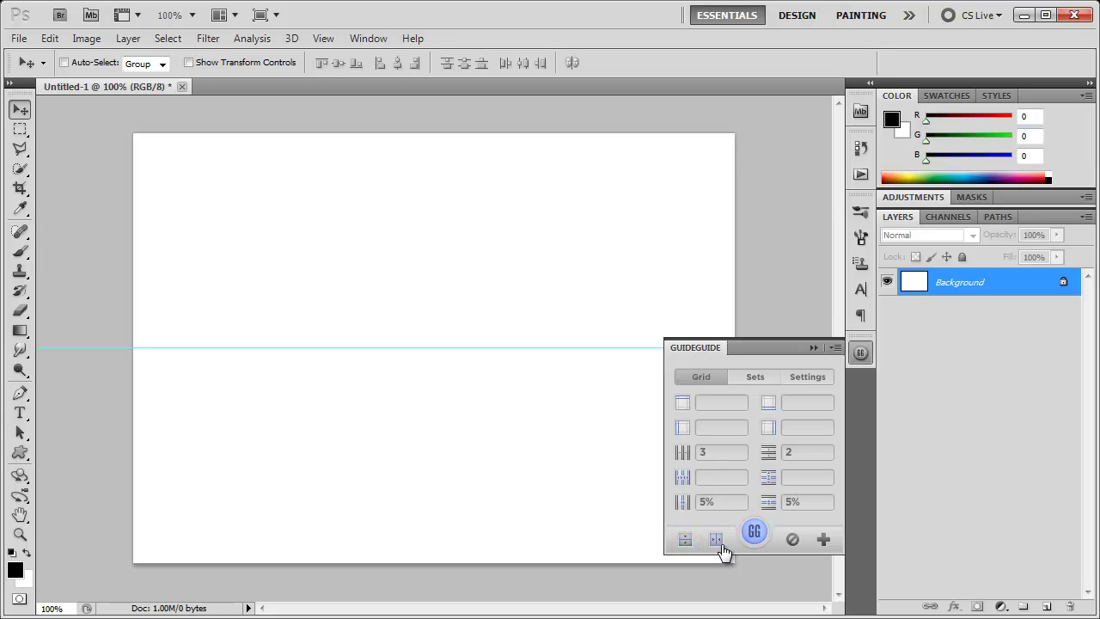
{"action": "left_click", "coordinate": [717, 540]}
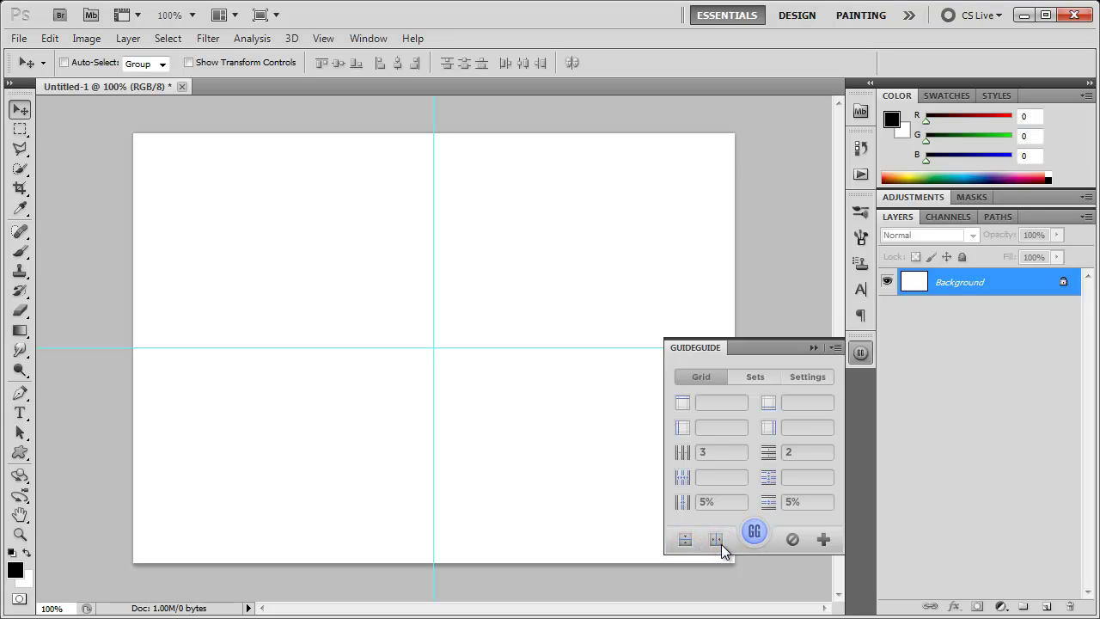
Delete the 3ColumnRodeo set from GuideGuide's saved Sets list
{"action": "left_click", "coordinate": [752, 378]}
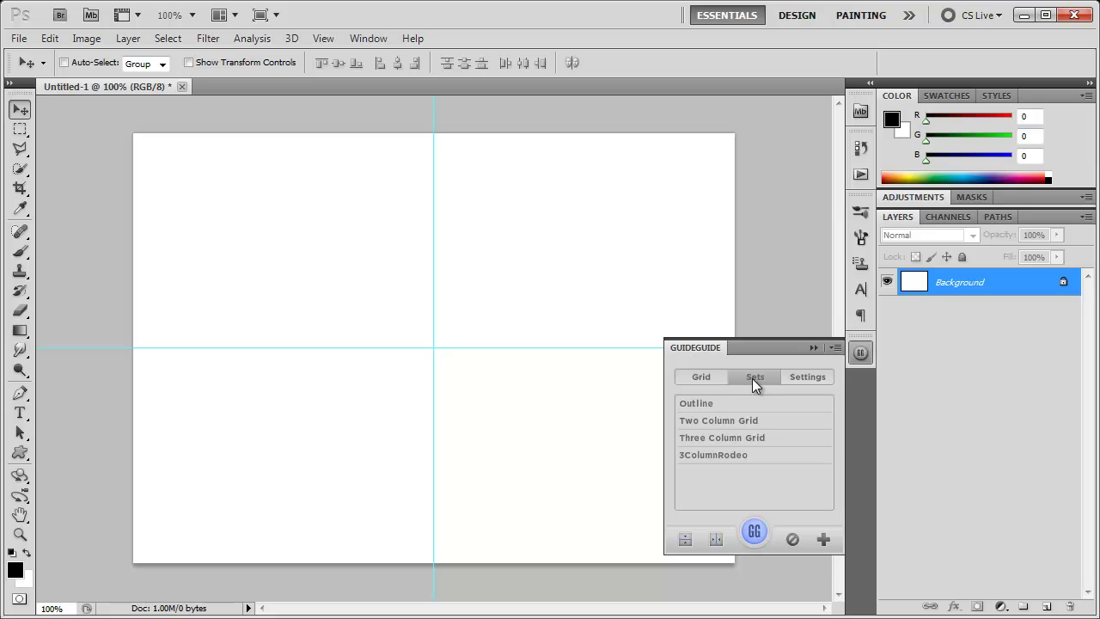
{"action": "left_click", "coordinate": [759, 458]}
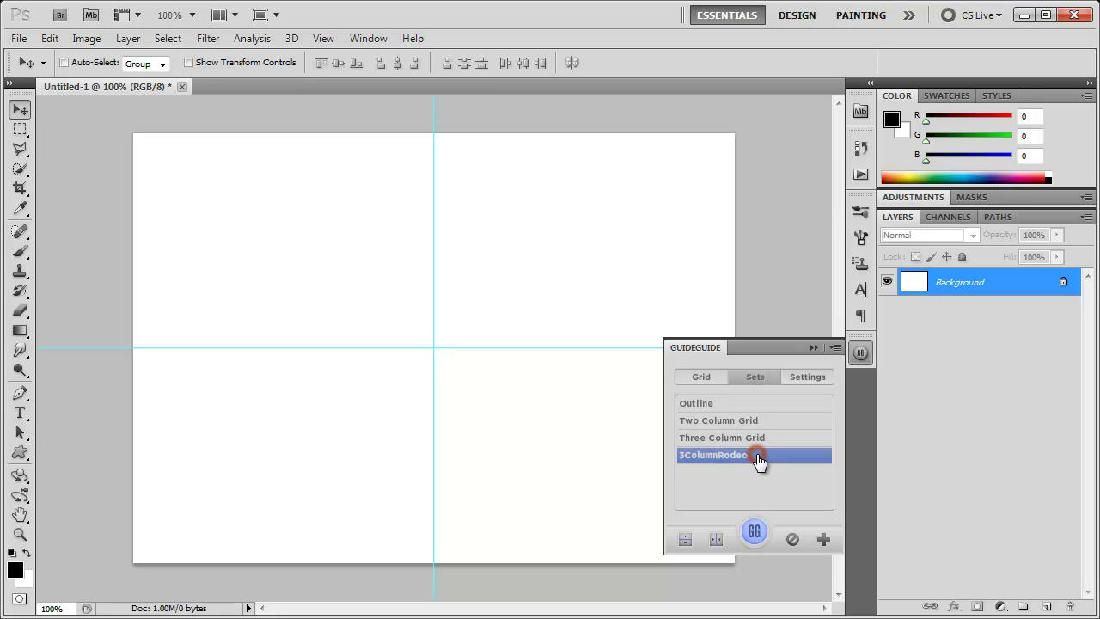
{"action": "left_click", "coordinate": [792, 539]}
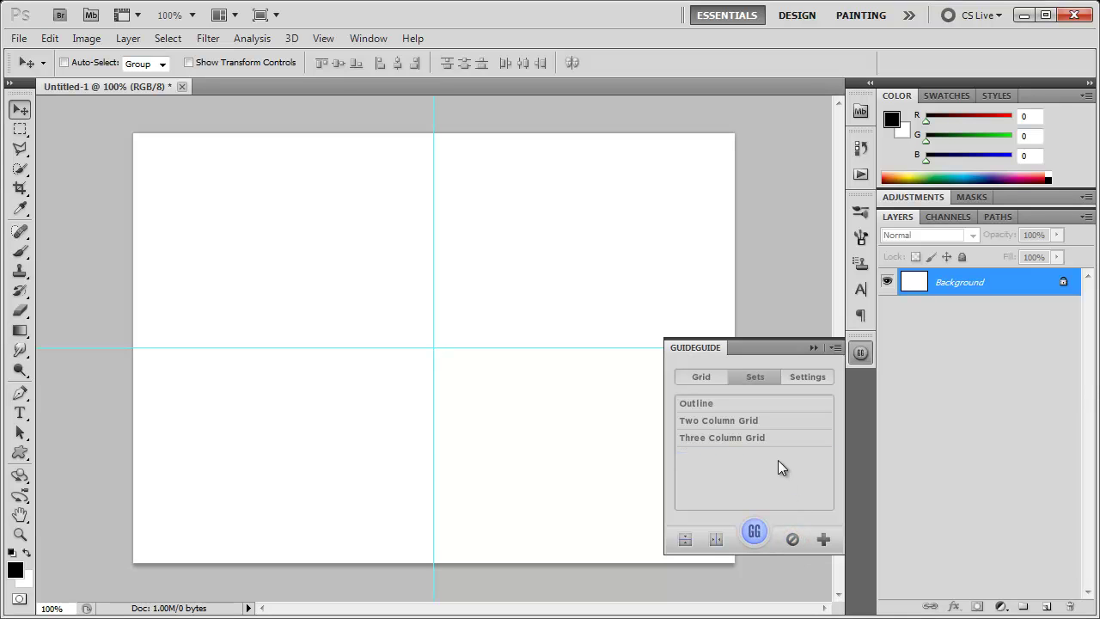